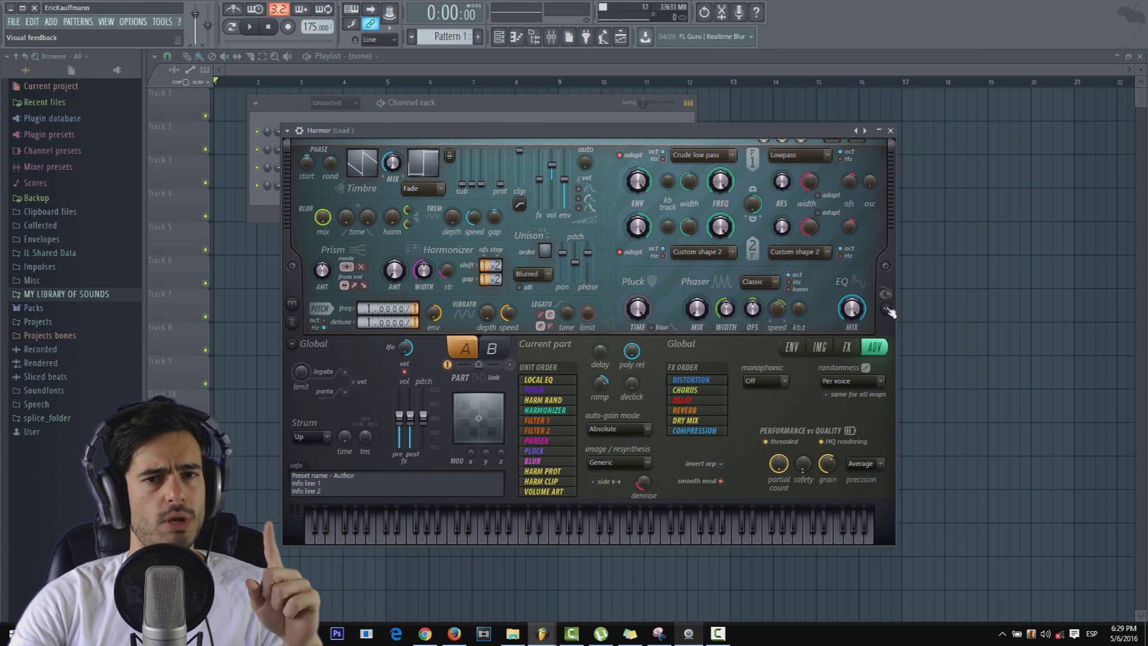
Show Harmor's visual feedback display and hide it again.
click(887, 309)
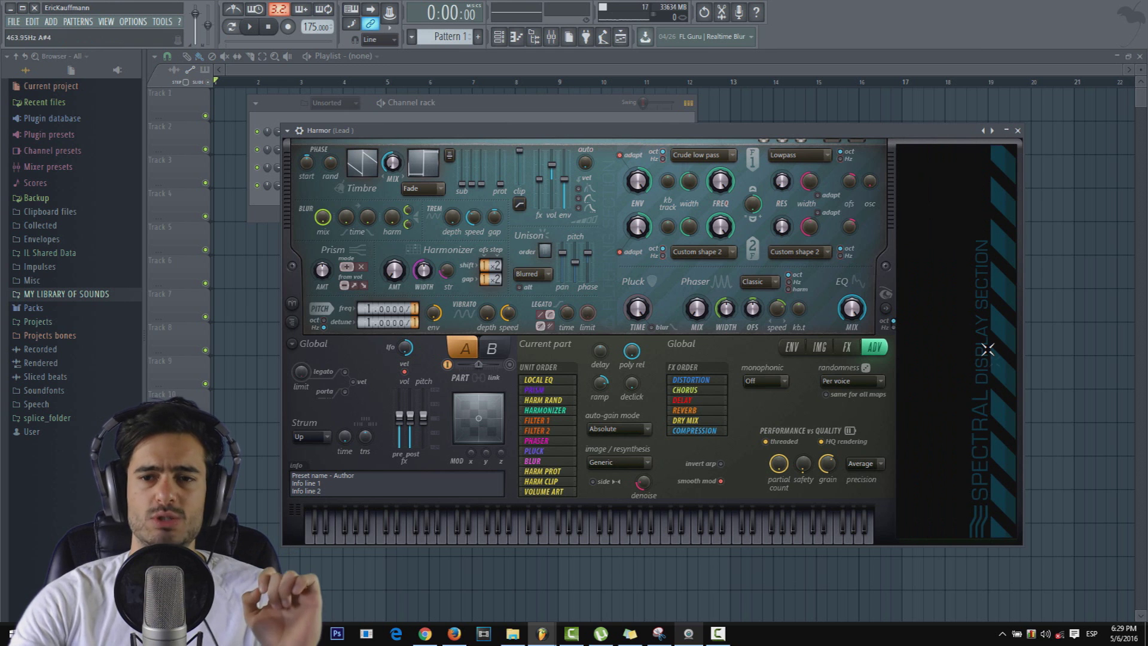
click(887, 309)
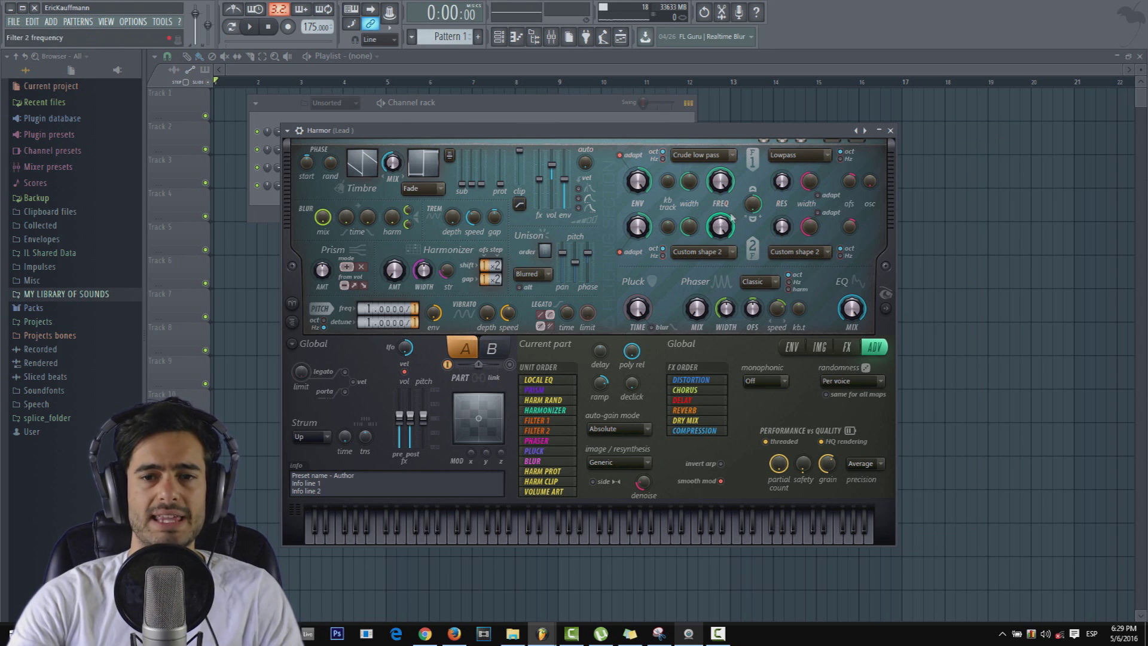
Try the Classic high pass type on filter 2, and set its type to Custom shape 1.
click(727, 252)
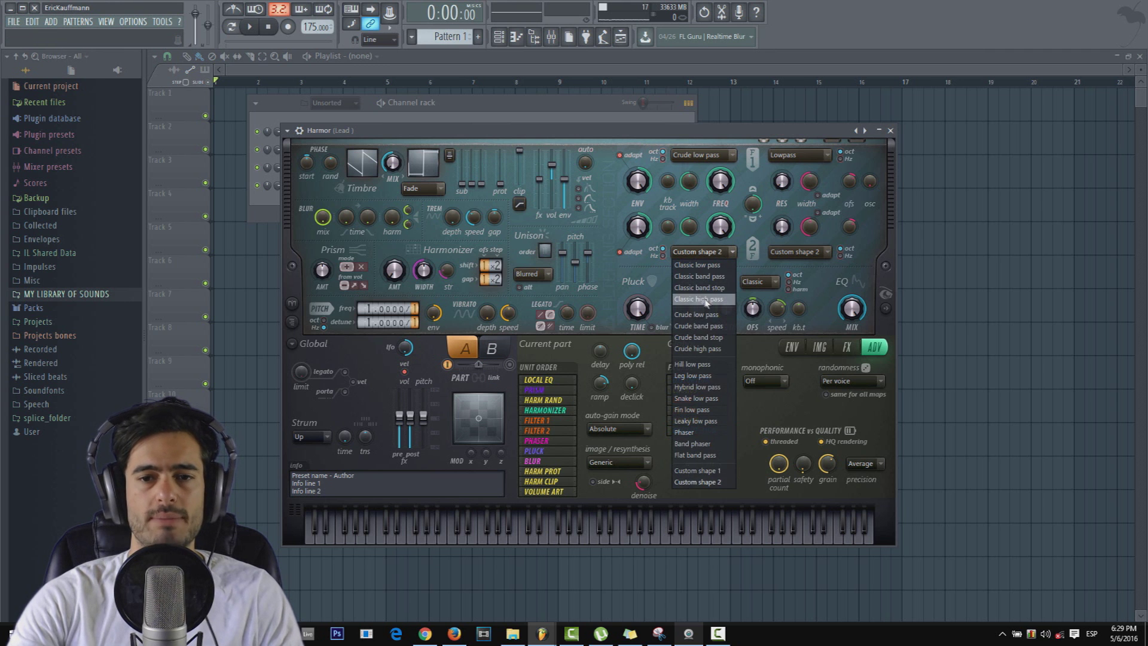
click(705, 299)
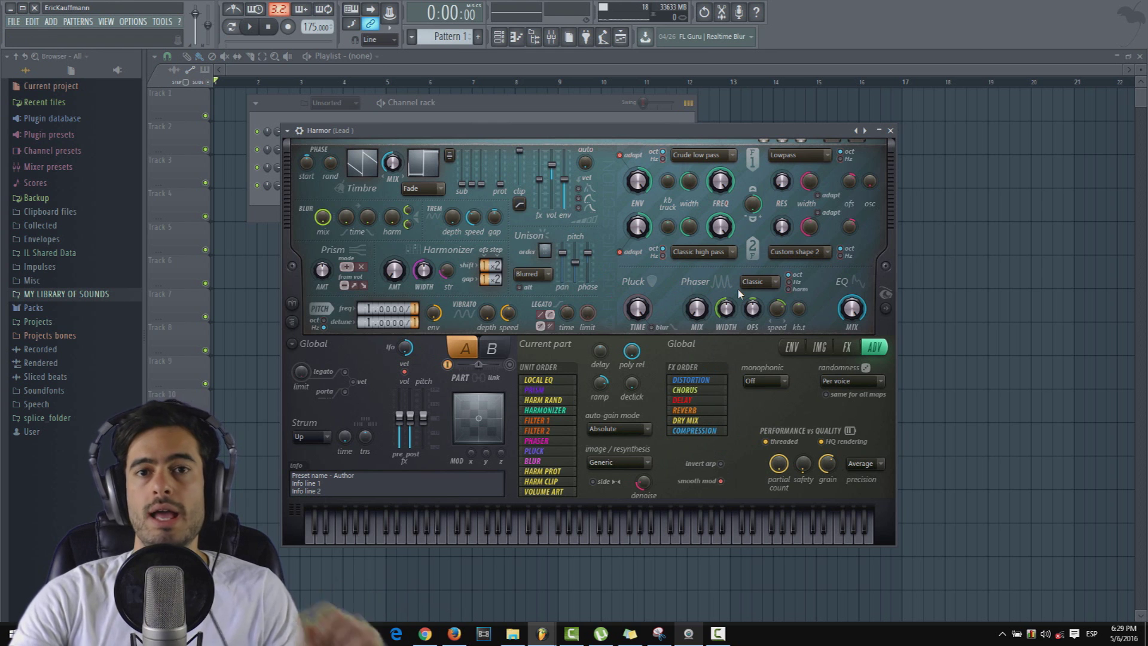
click(713, 255)
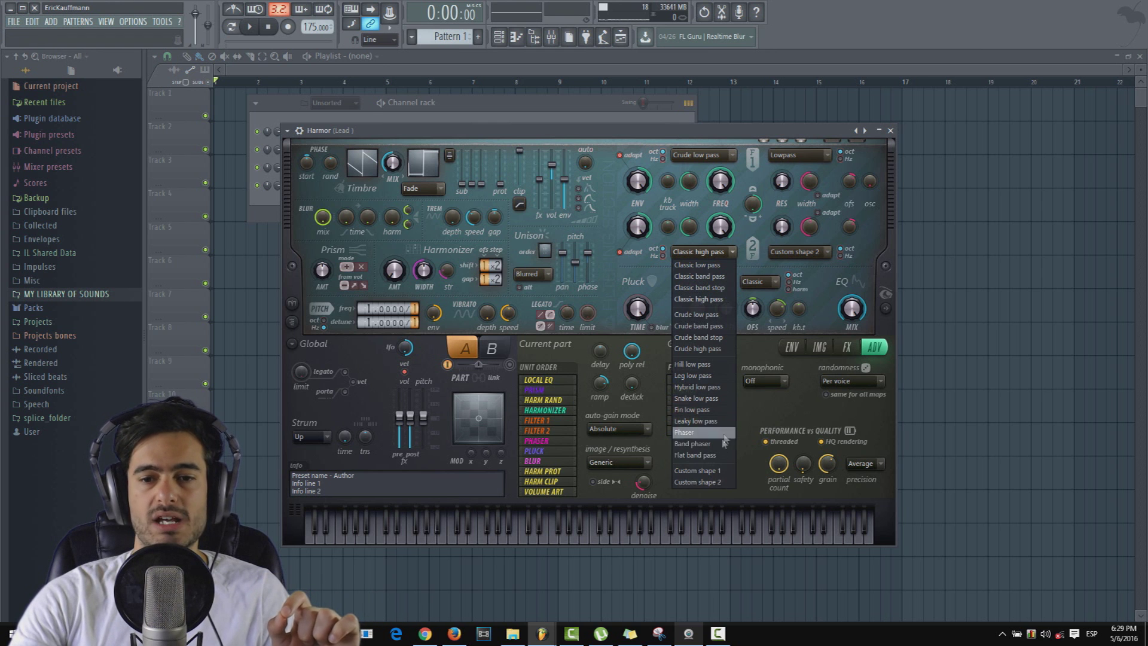
click(711, 471)
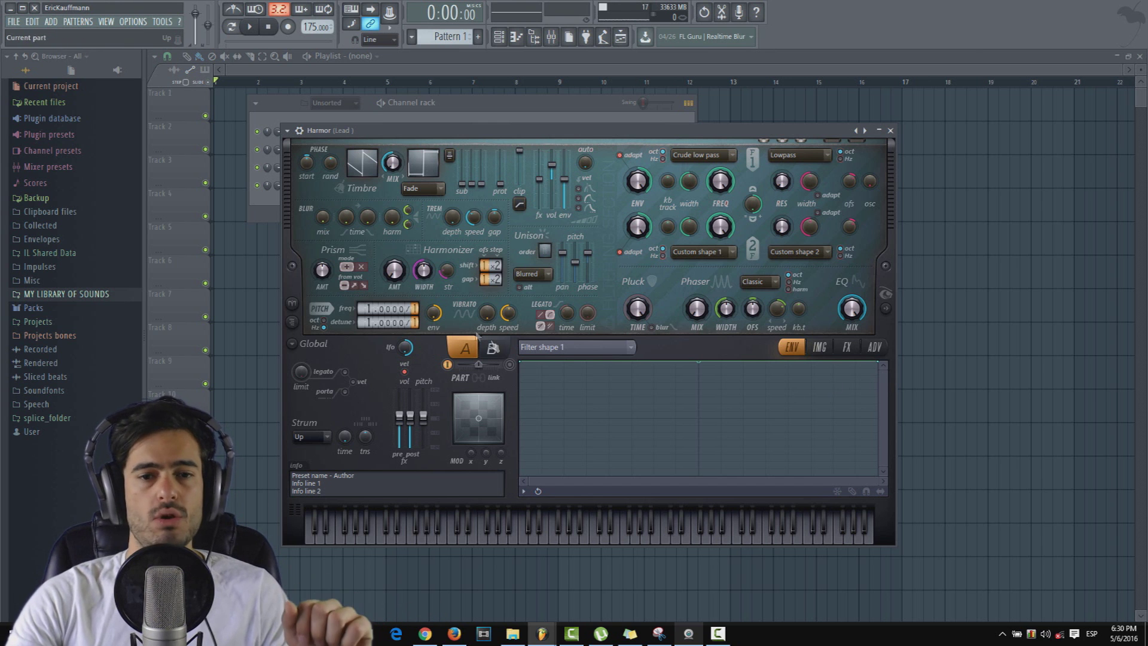
Open the envelope editor and set its target to the Pitch envelope.
click(827, 350)
click(792, 347)
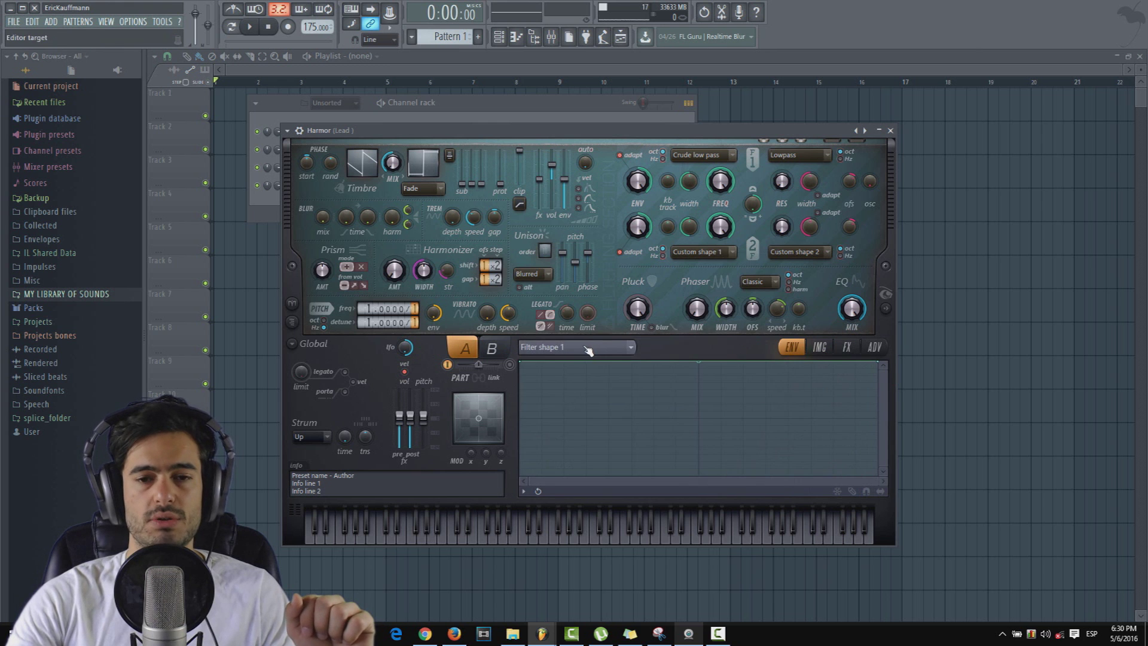
click(586, 347)
click(539, 533)
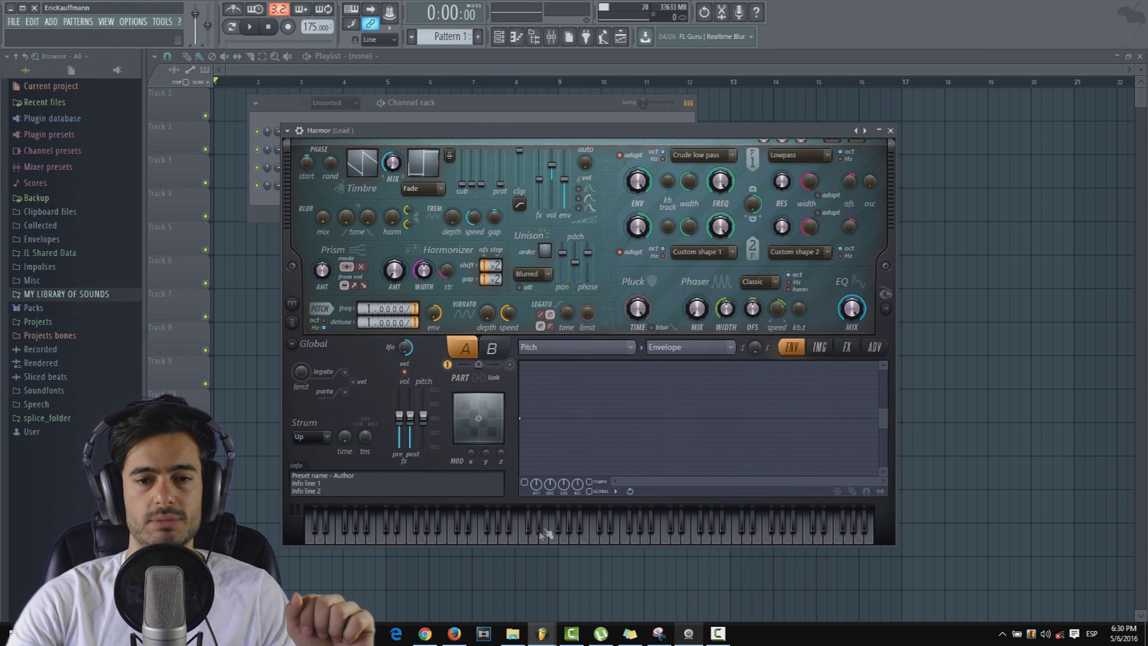
Draw a zigzag Pitch envelope by adding alternating high and low points after its start.
right_click(551, 403)
right_click(587, 439)
drag(596, 446, 607, 451)
right_click(625, 418)
right_click(625, 419)
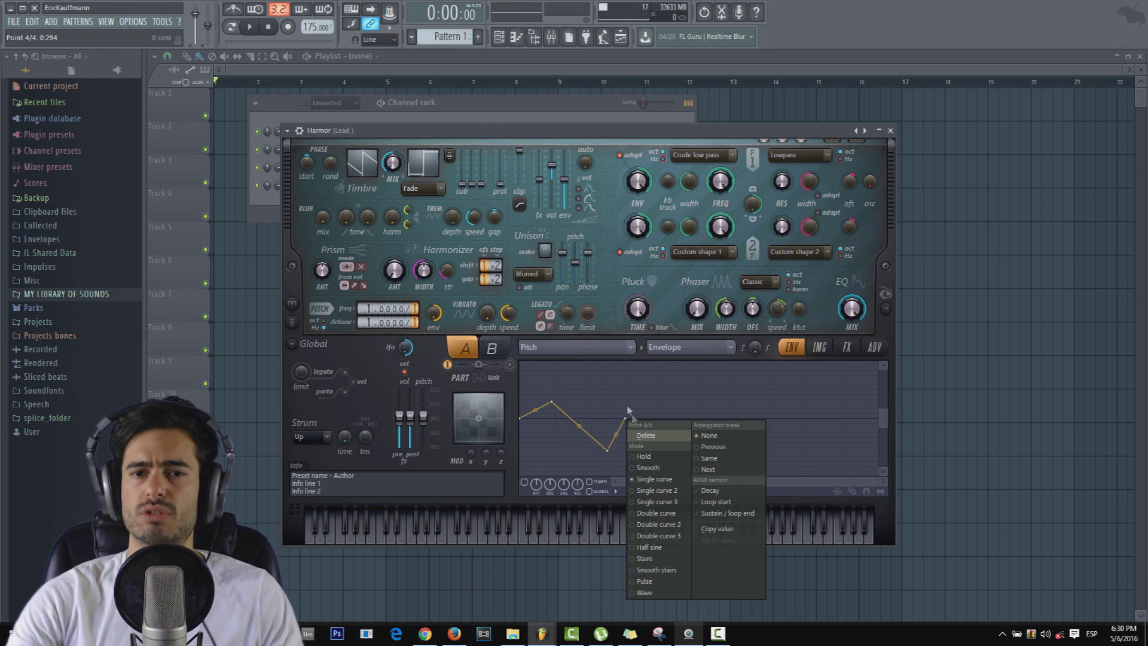
click(628, 411)
right_click(631, 391)
right_click(661, 429)
Edit the Prism amount articulator and draw a falling and rising zigzag envelope for it.
right_click(323, 276)
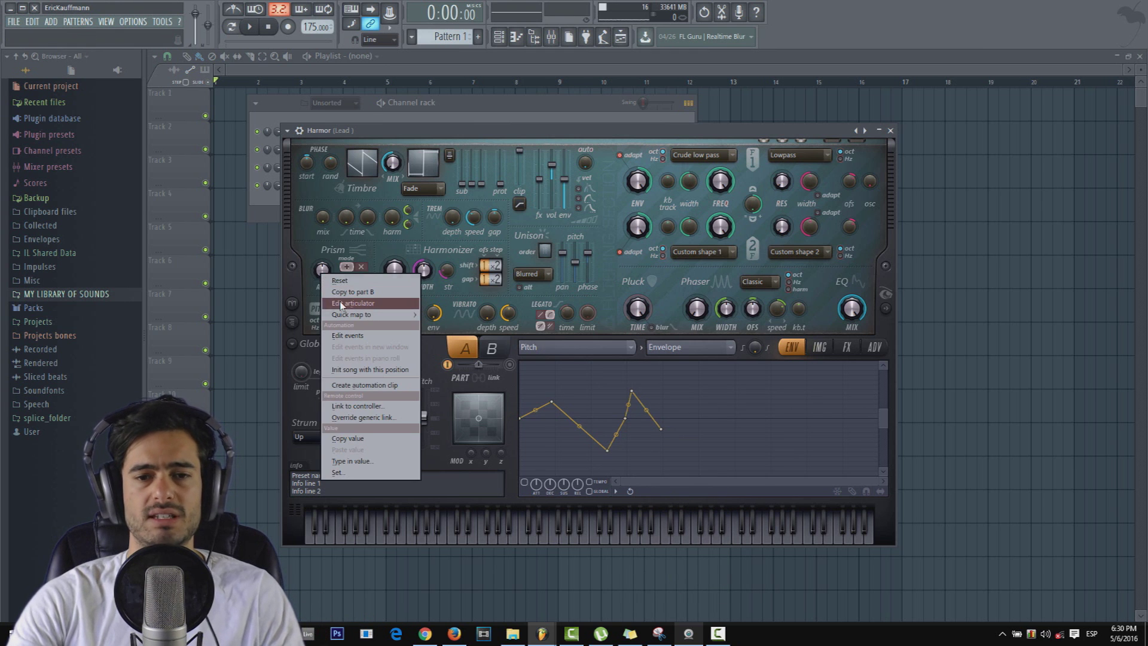
click(341, 305)
right_click(555, 435)
right_click(573, 404)
drag(573, 405, 582, 396)
right_click(636, 462)
right_click(649, 467)
right_click(683, 419)
right_click(702, 431)
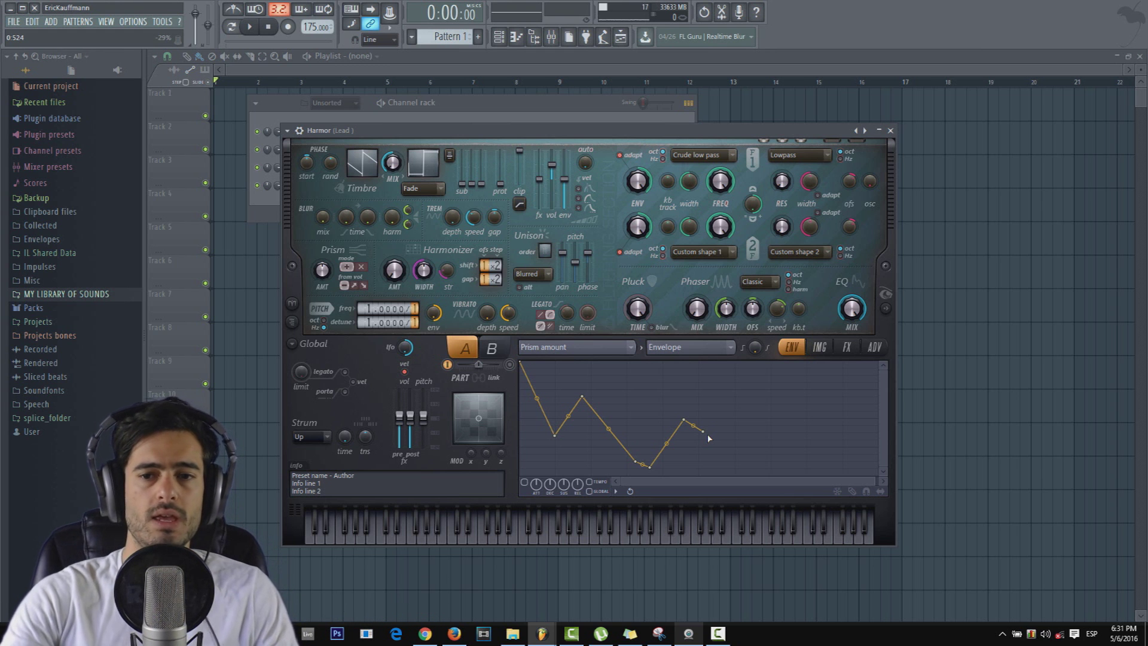
View the image section and part B's settings, and return to part A with part B switched off.
click(819, 347)
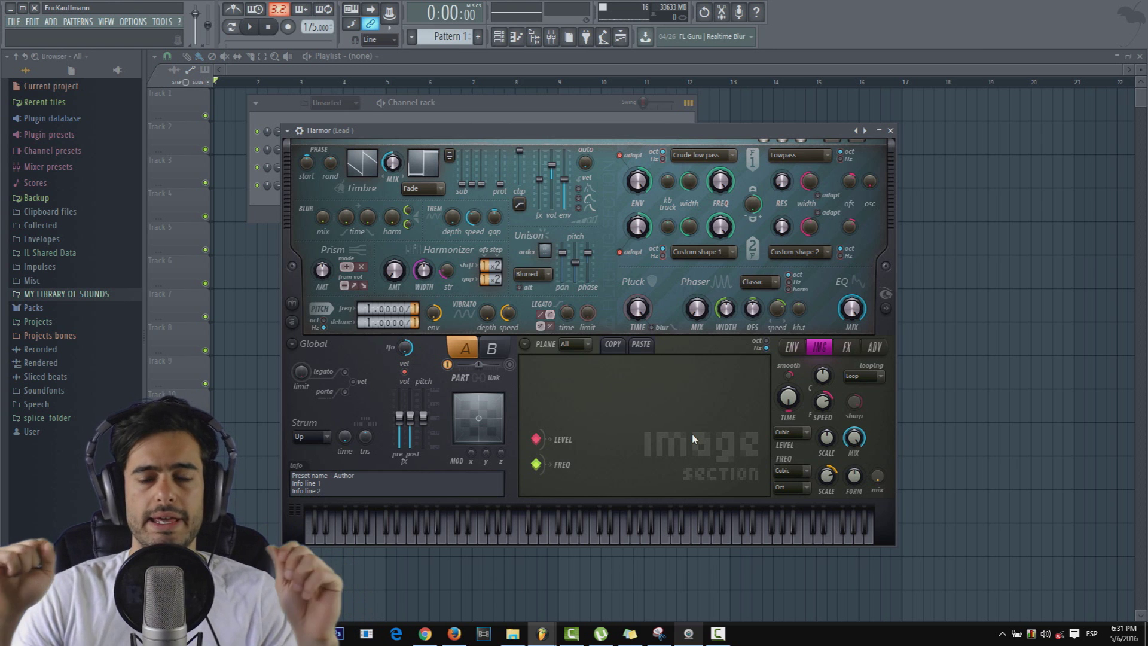
click(493, 350)
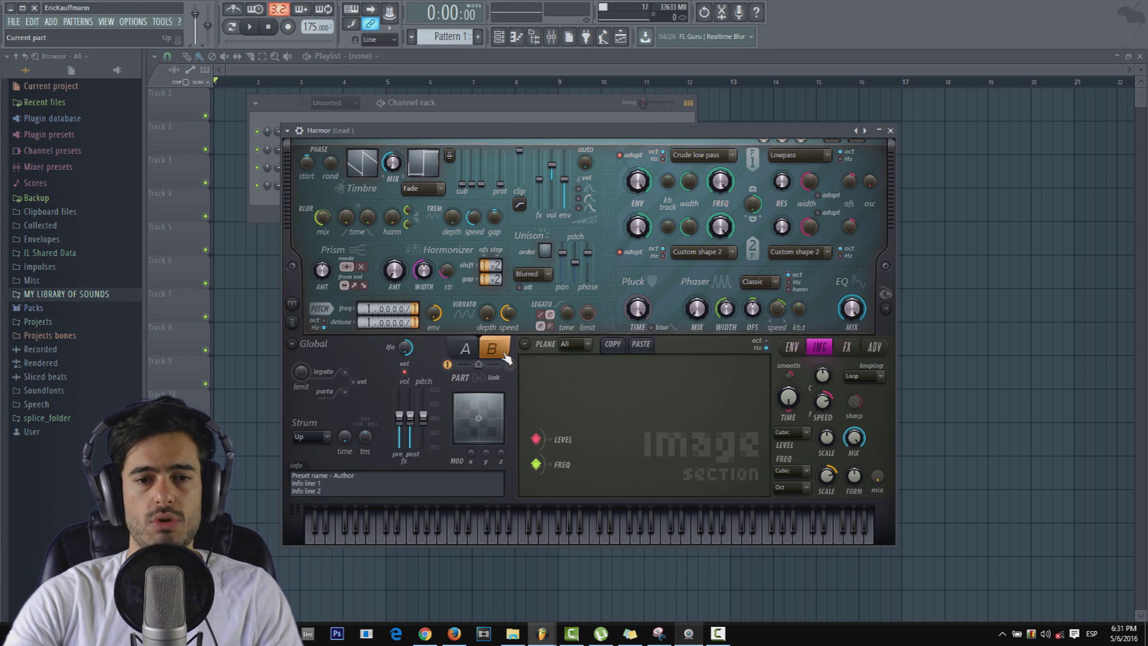
click(466, 353)
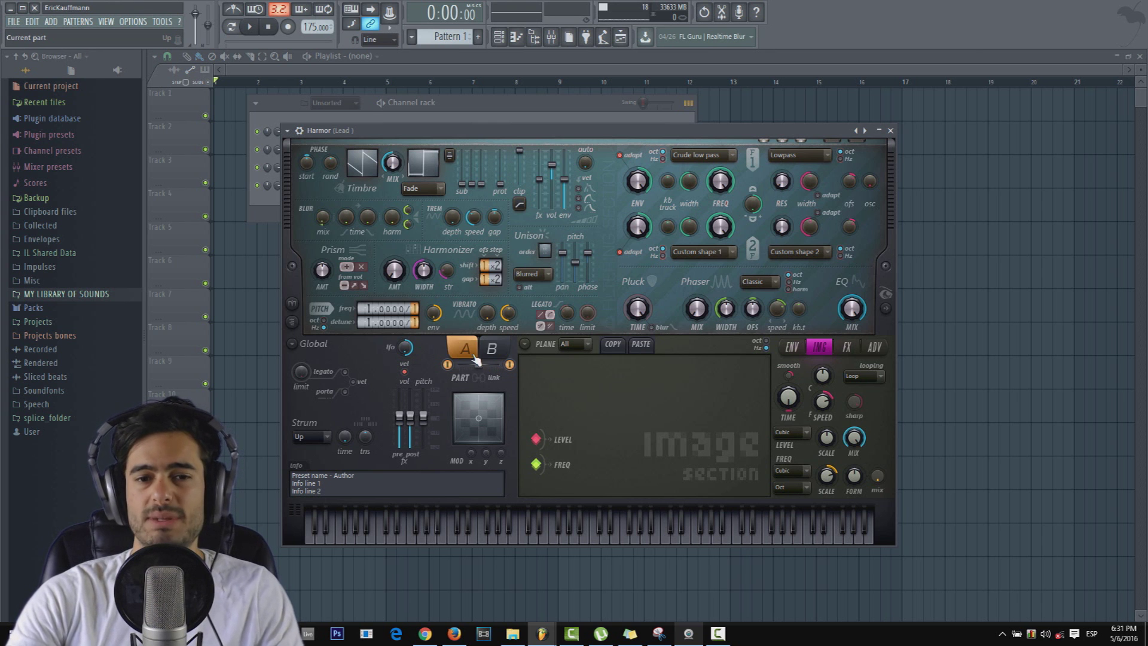
click(510, 366)
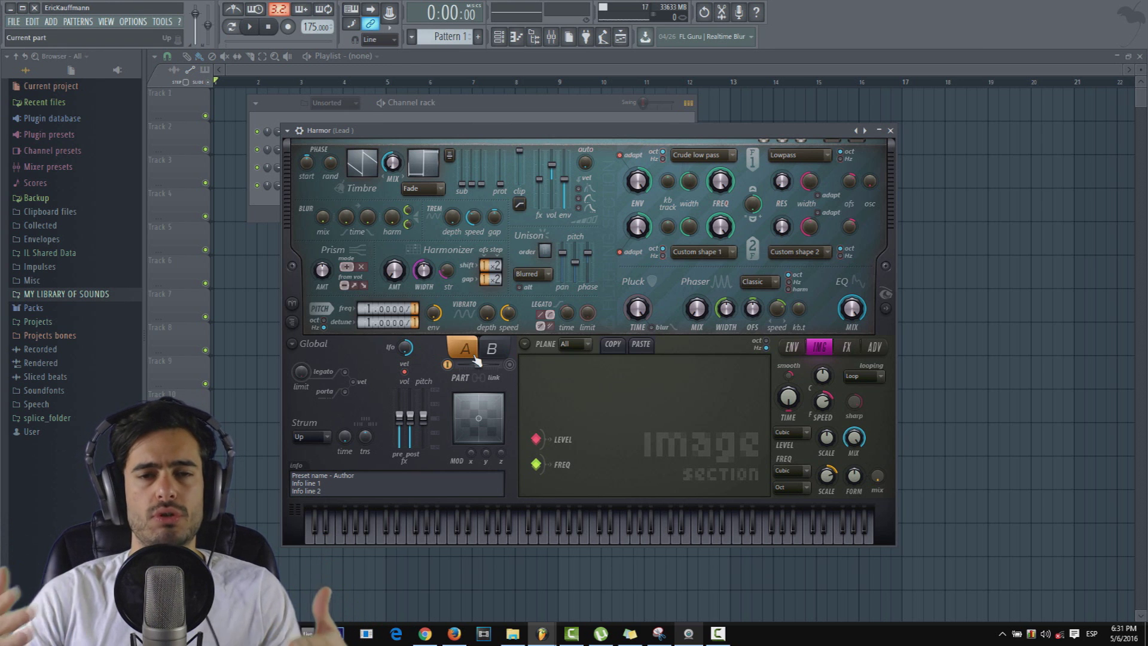
Open the EQ curve in the envelope editor and change the editor target from Global EQ to Local EQ.
drag(393, 163, 453, 318)
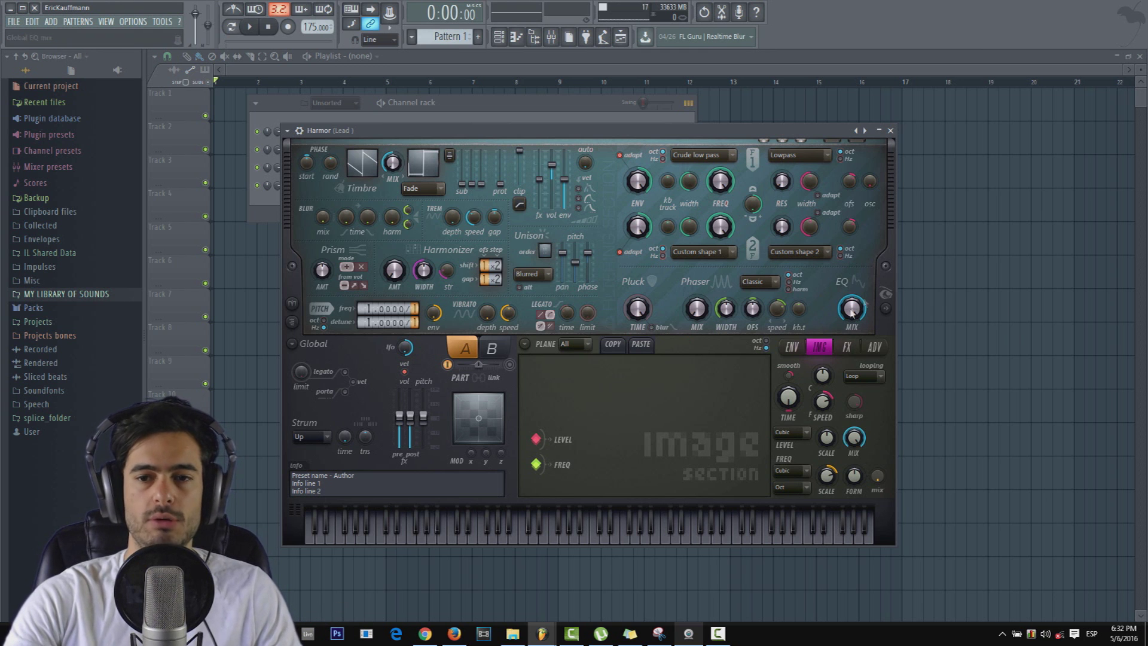
click(858, 317)
click(631, 347)
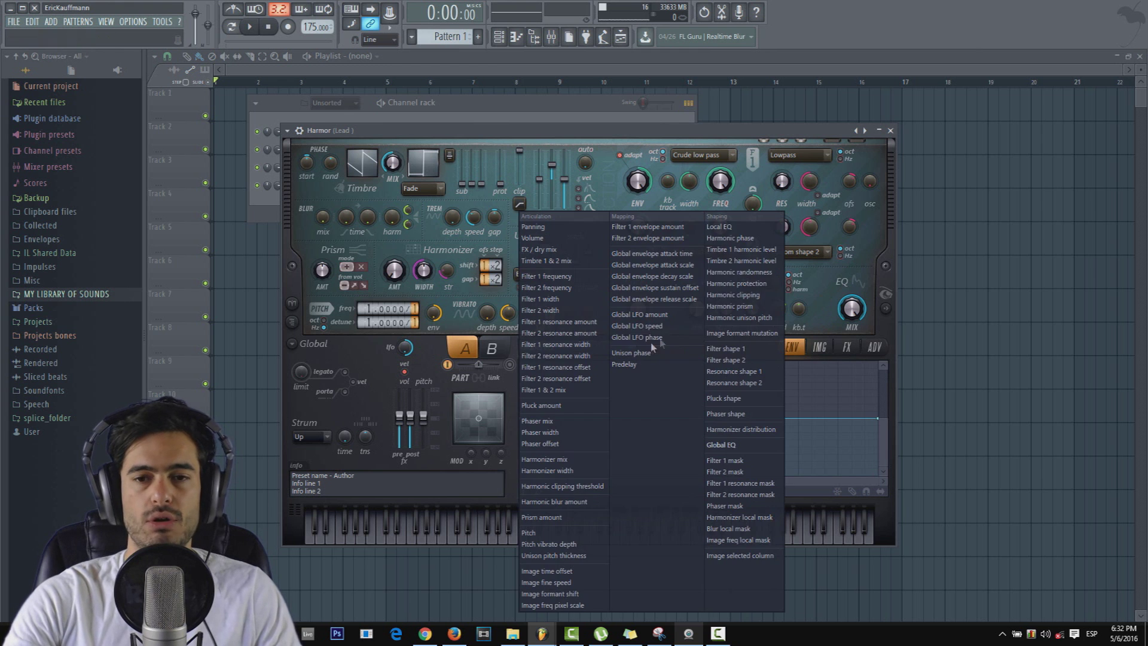
click(737, 227)
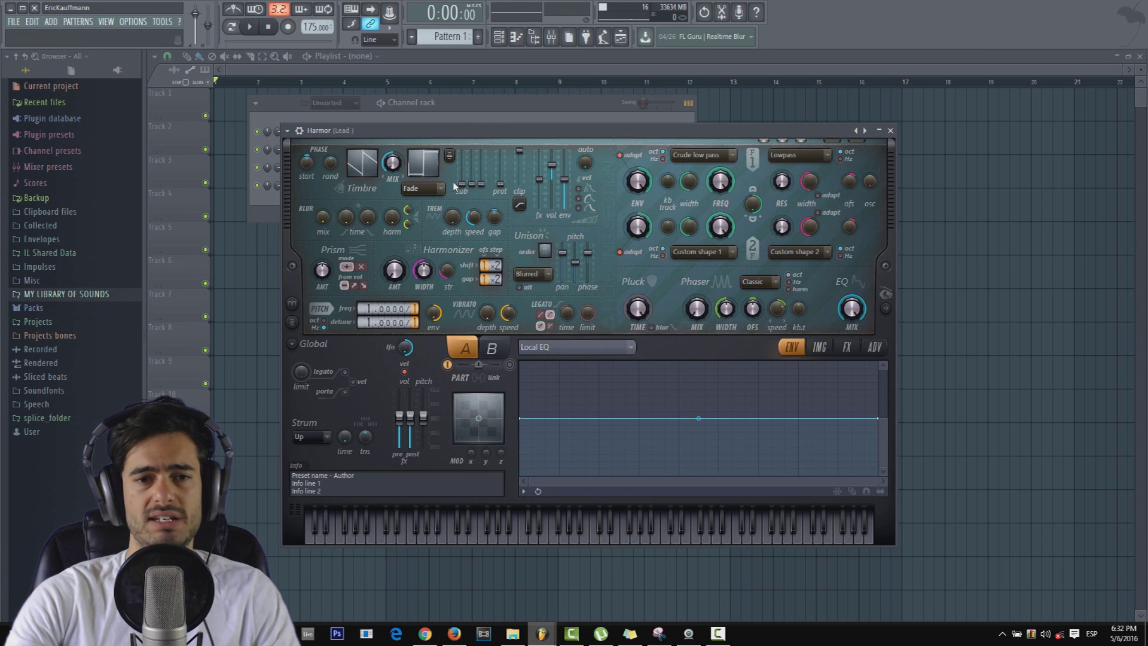
Try raising the sub-harmonic level sliders and bring them back down.
mouse_move(470, 187)
mouse_down()
mouse_move(470, 150)
mouse_move(471, 184)
mouse_up()
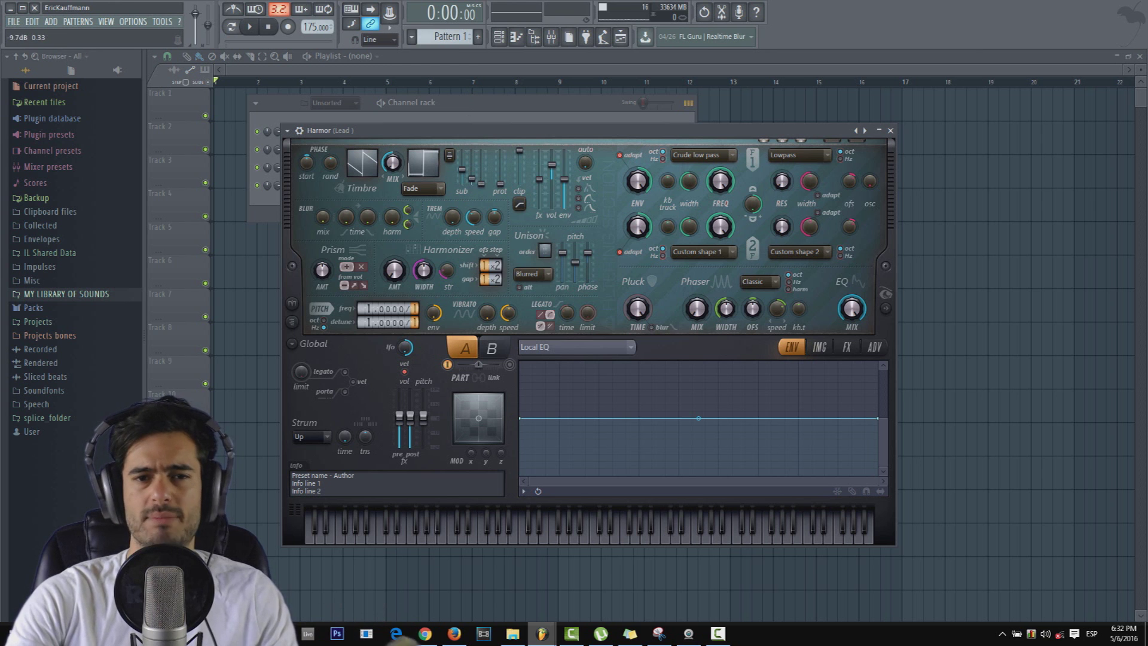
right_click(471, 180)
click(476, 184)
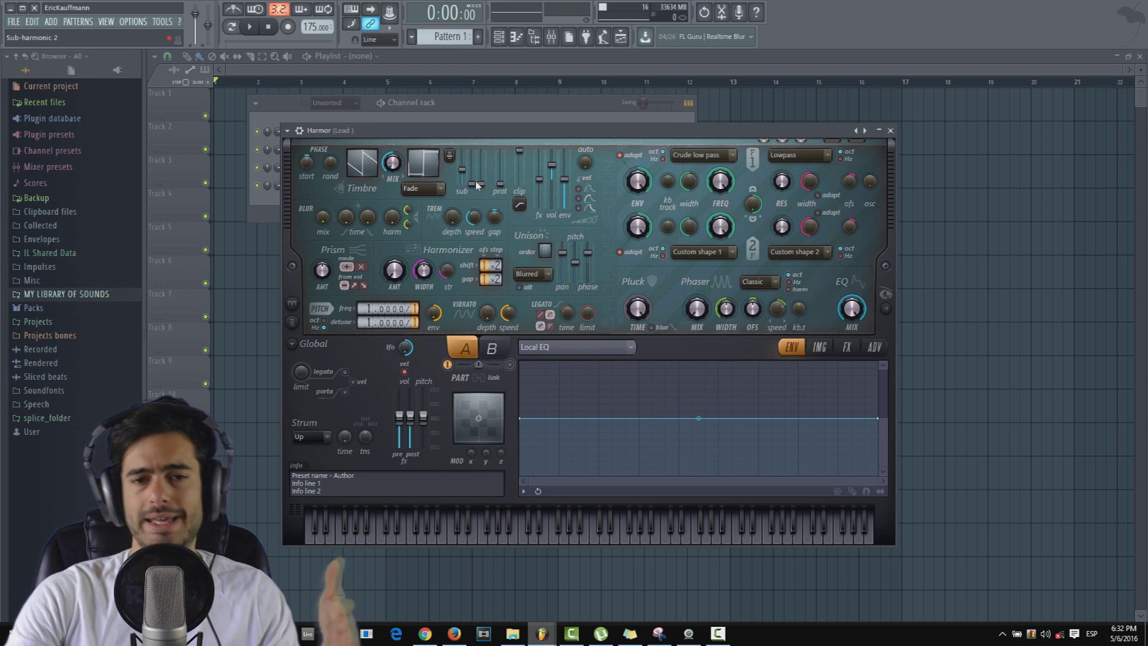
drag(464, 171, 464, 186)
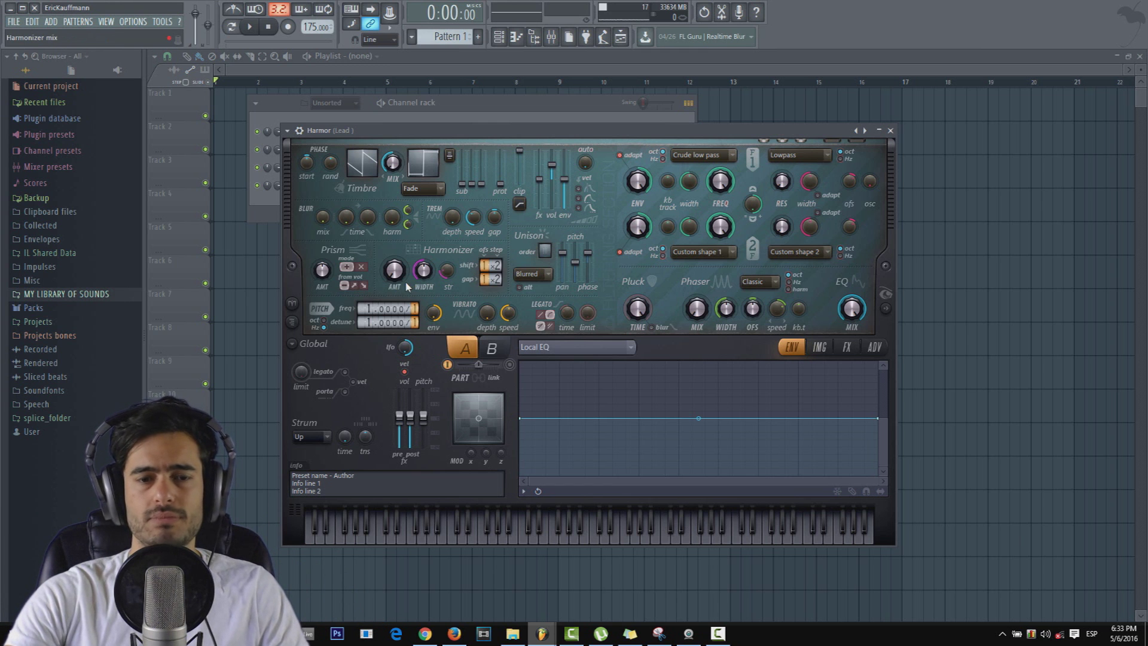
Adjust the Harmonizer amount and the Pluck time.
drag(395, 271, 394, 269)
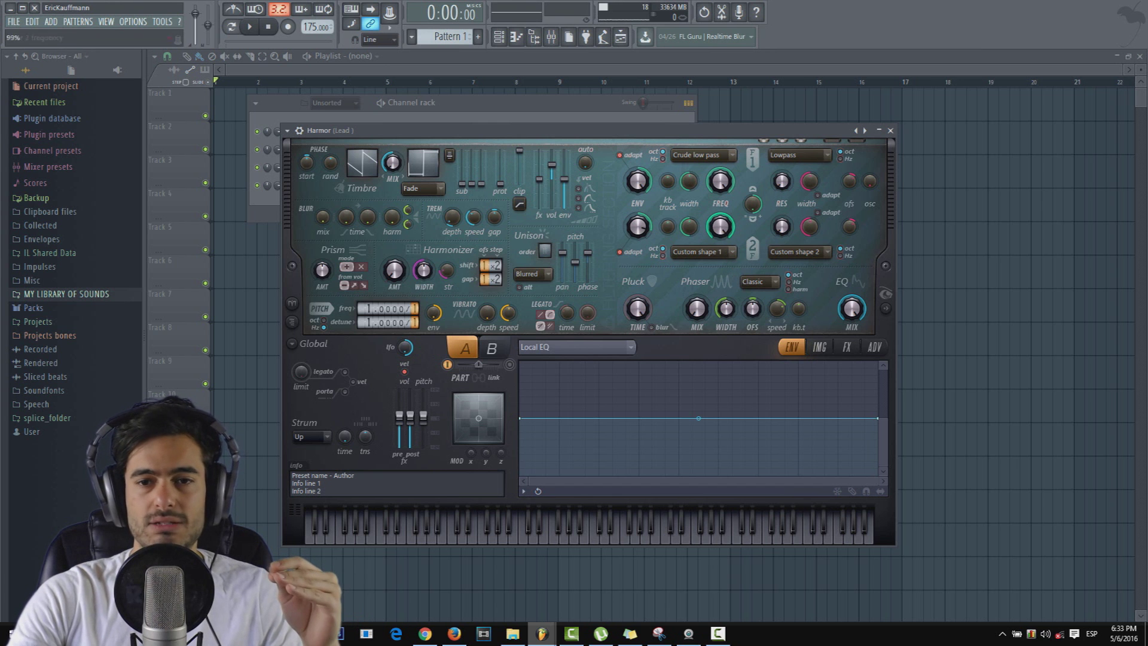
click(805, 231)
drag(634, 309, 635, 309)
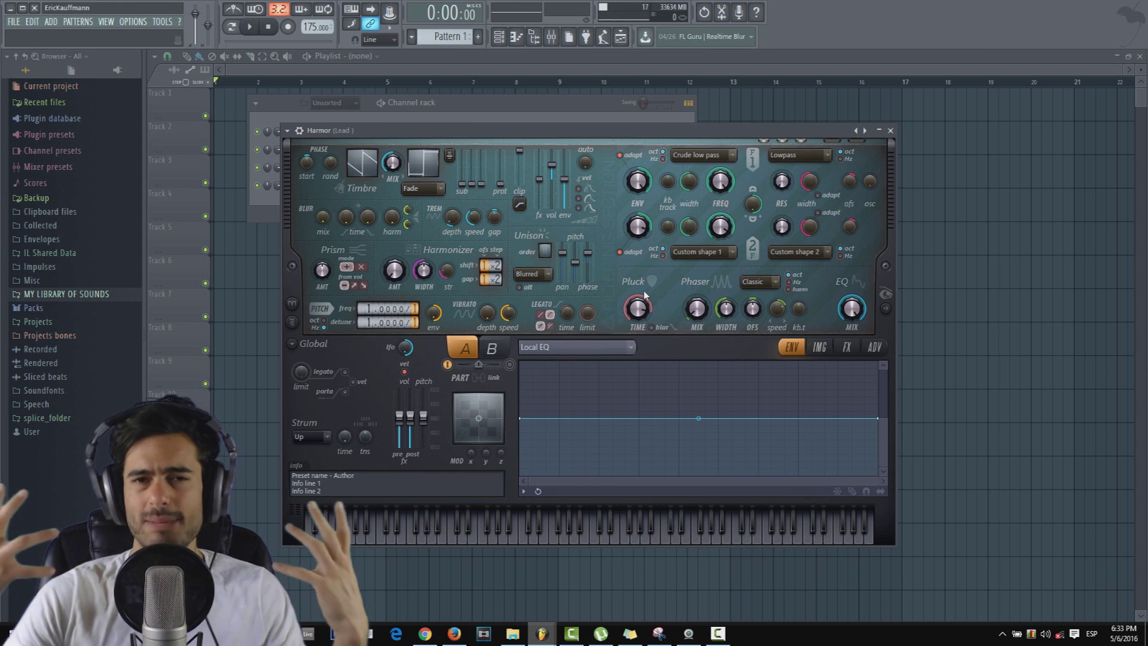